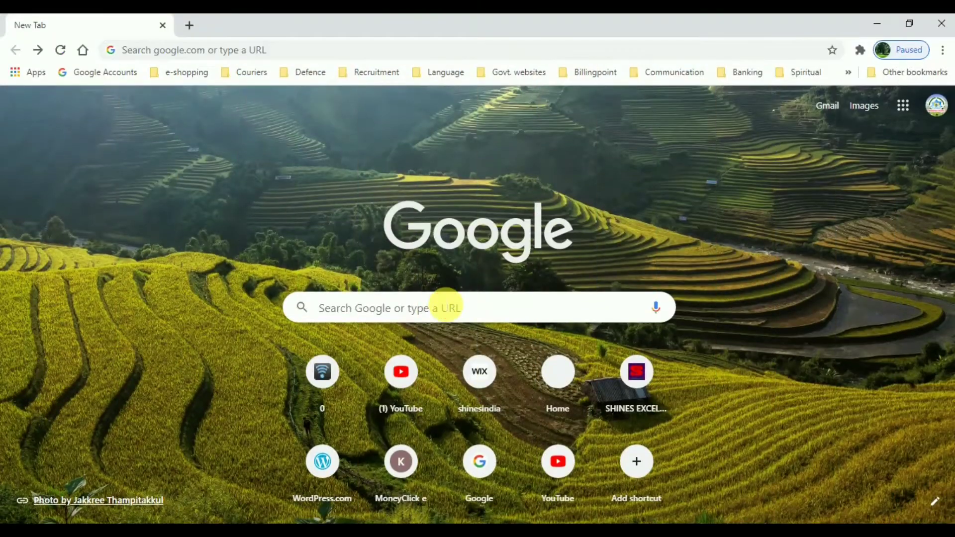
Search Google for 'forms' and open the Google Forms home page.
left_click(381, 310)
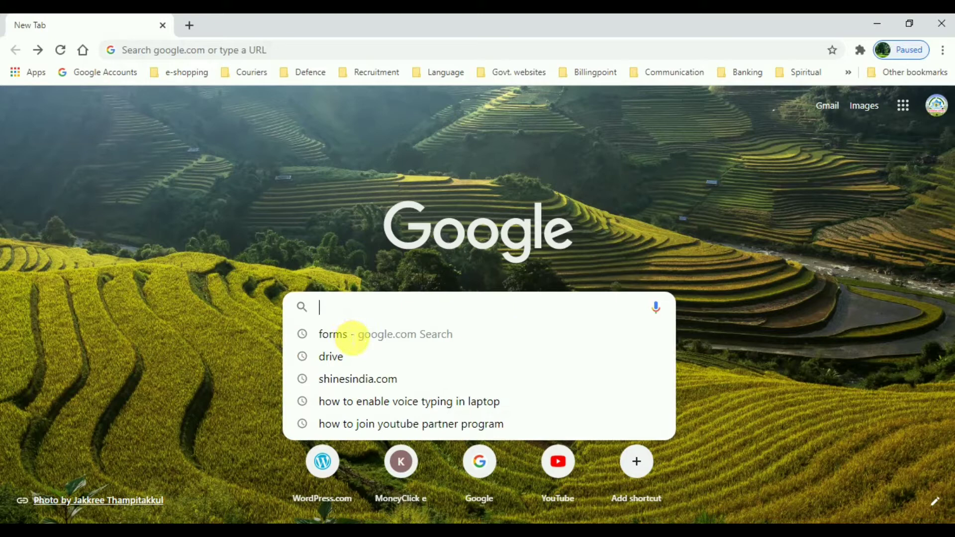
left_click(353, 340)
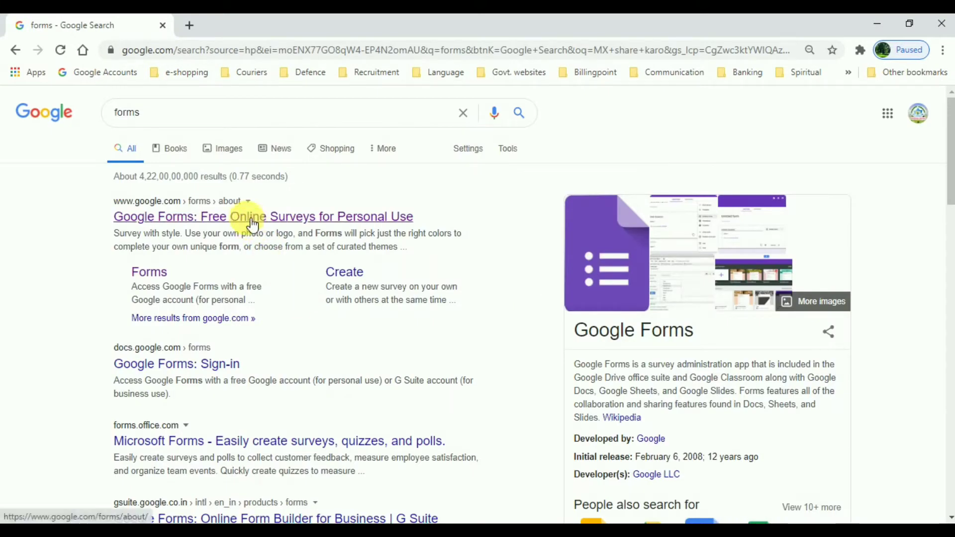
left_click(252, 225)
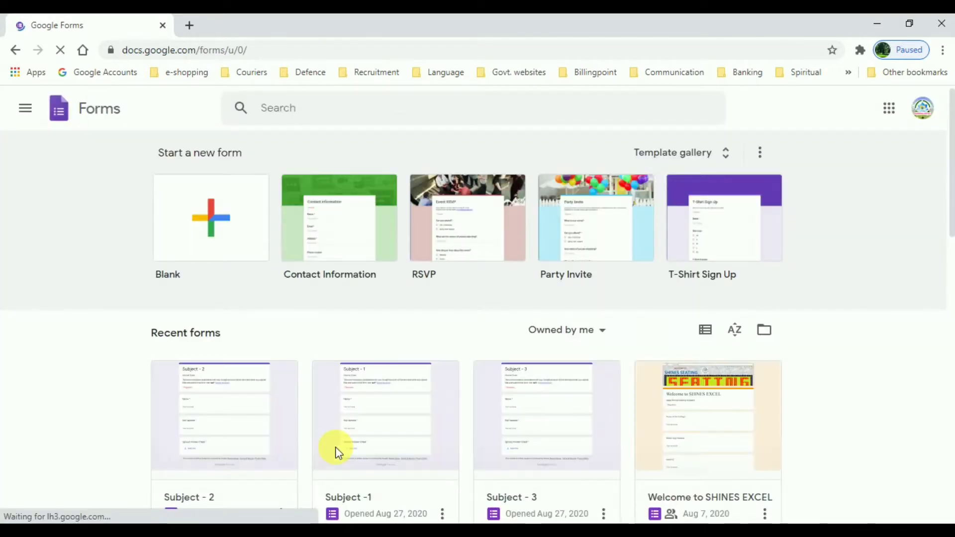
Start a blank form titled 'Unit Test', described 'Upload Answer sheet', and begin its Name question.
left_click(219, 236)
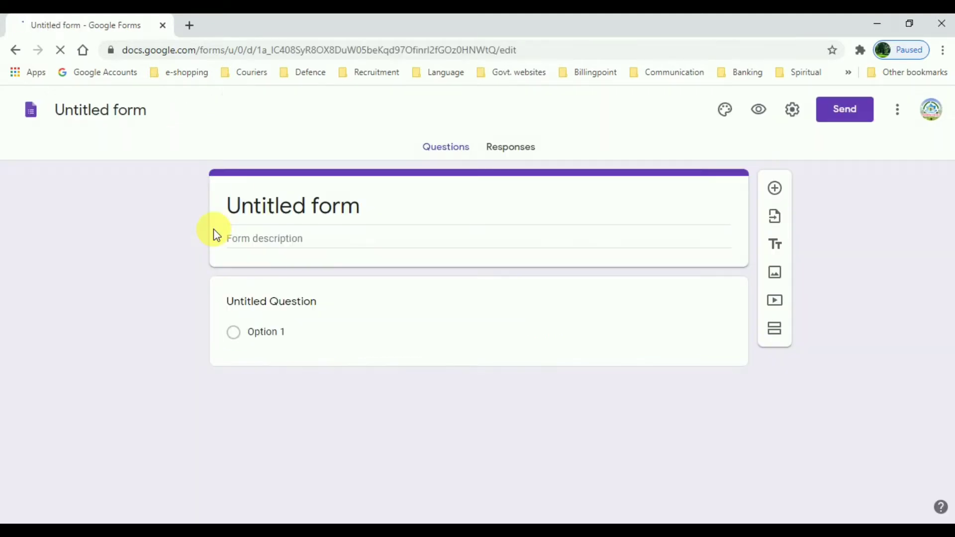
left_click(135, 111)
type("U")
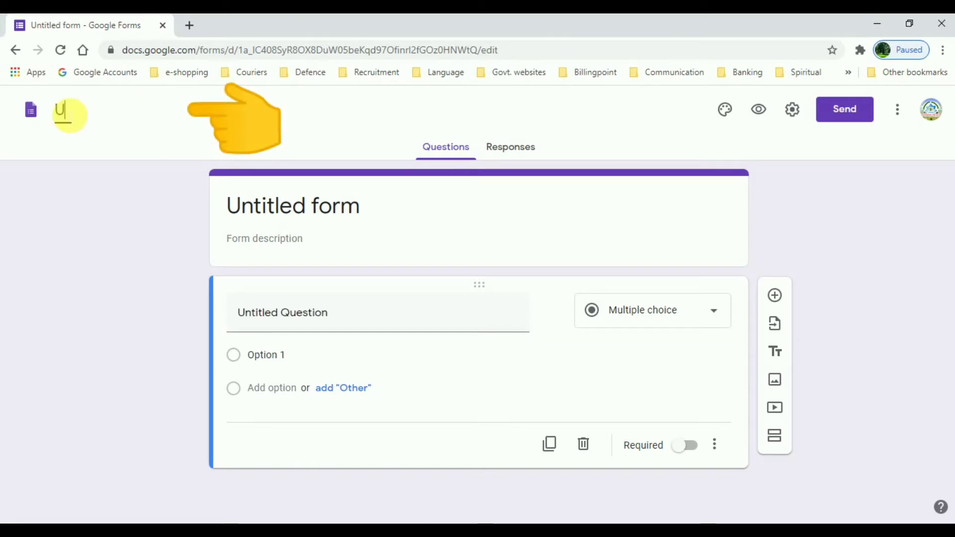
type("nit ")
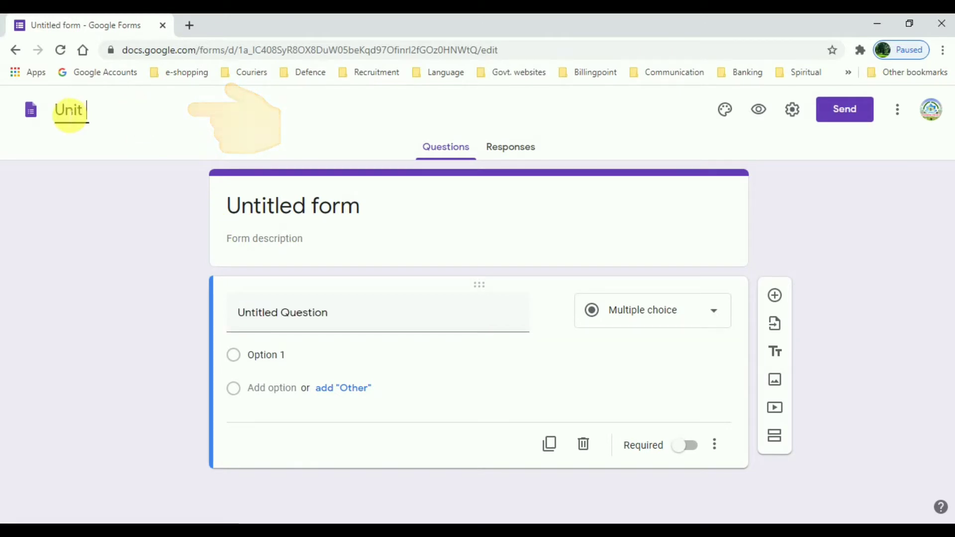
type("Test")
left_click(282, 239)
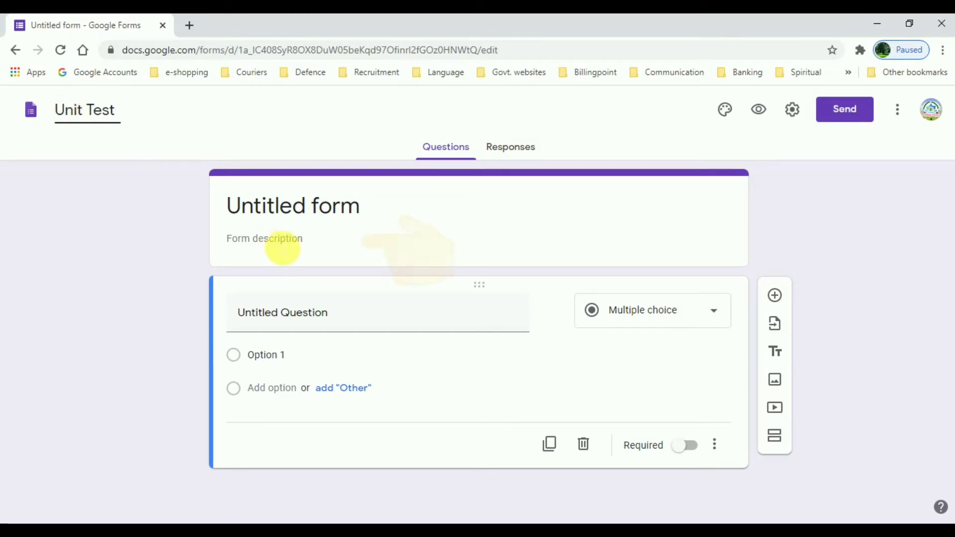
type("Upload ")
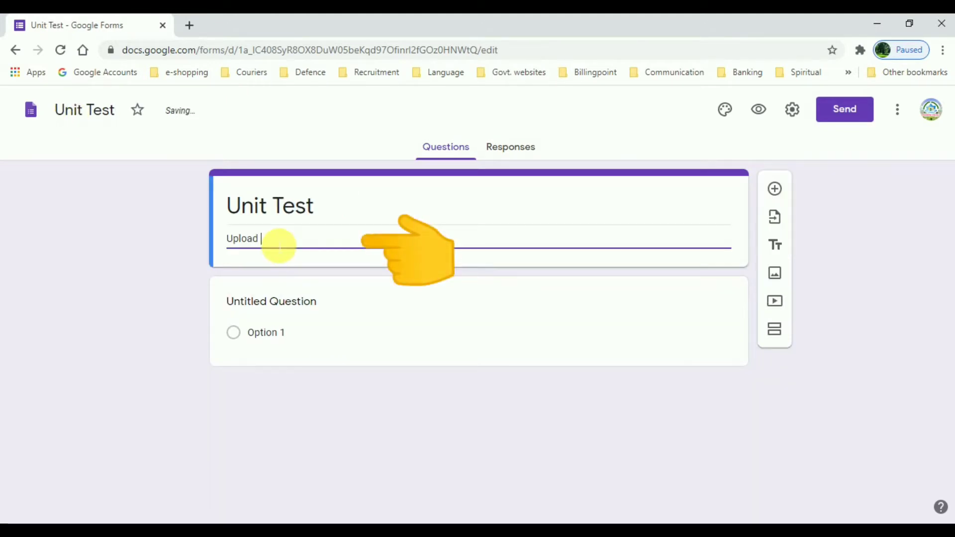
type("Answe")
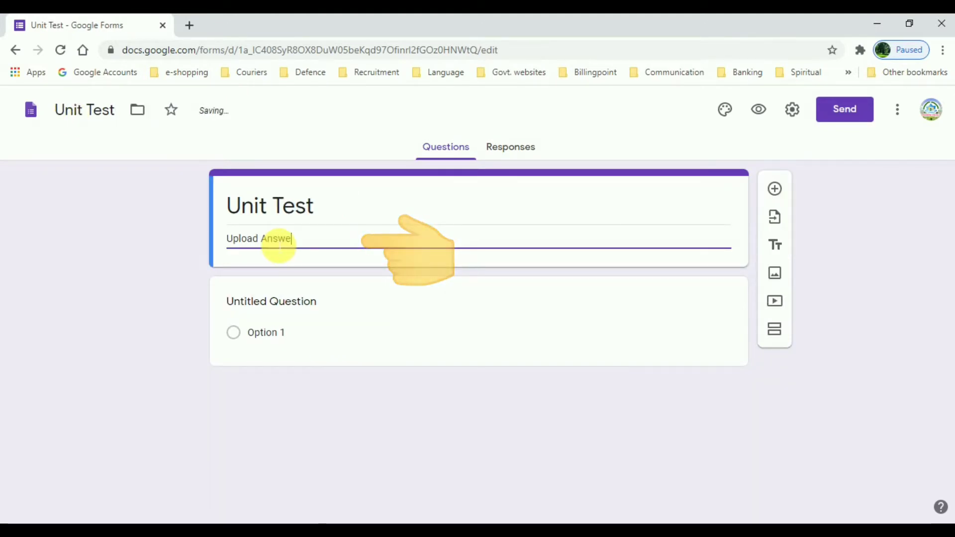
type("rs")
key("BackSpace")
type("sheet")
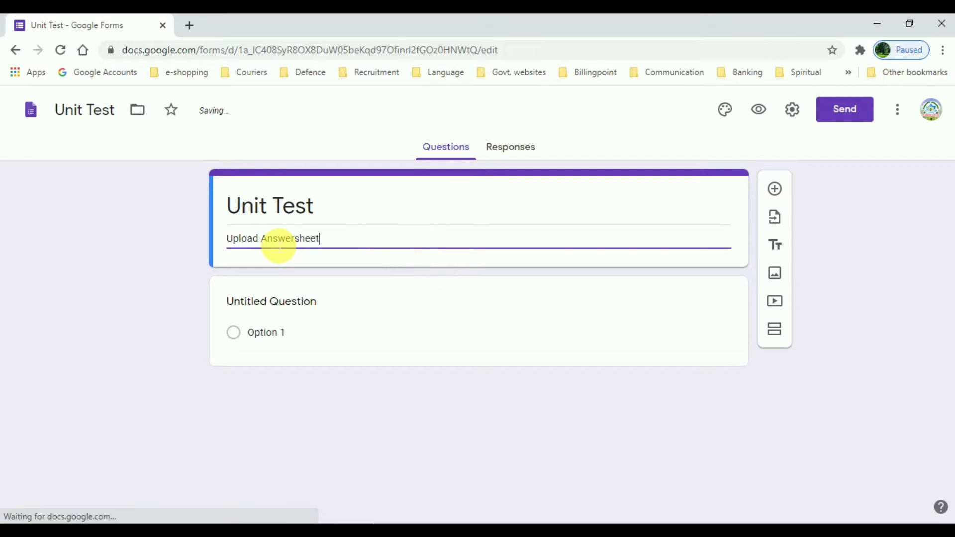
left_click(291, 302)
type("Name")
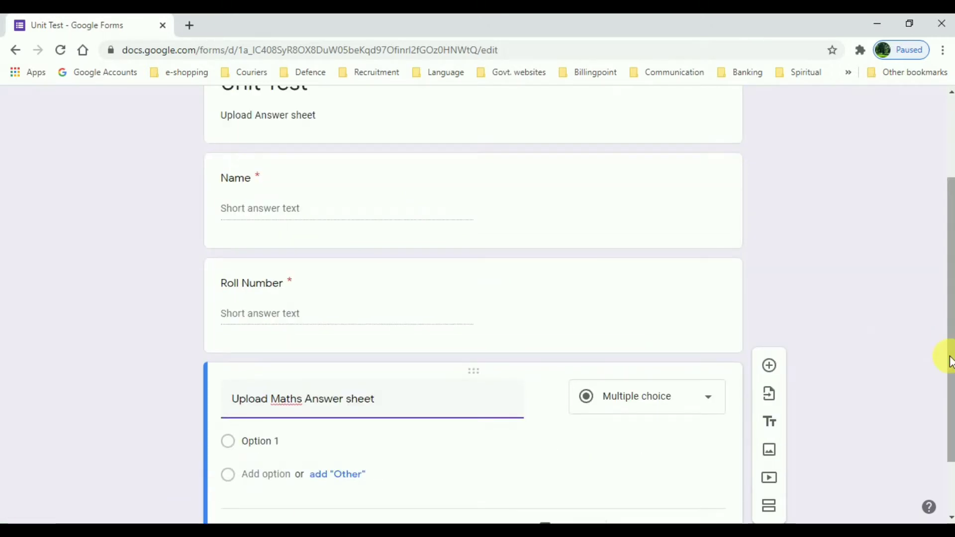
left_click_drag(949, 359, 949, 410)
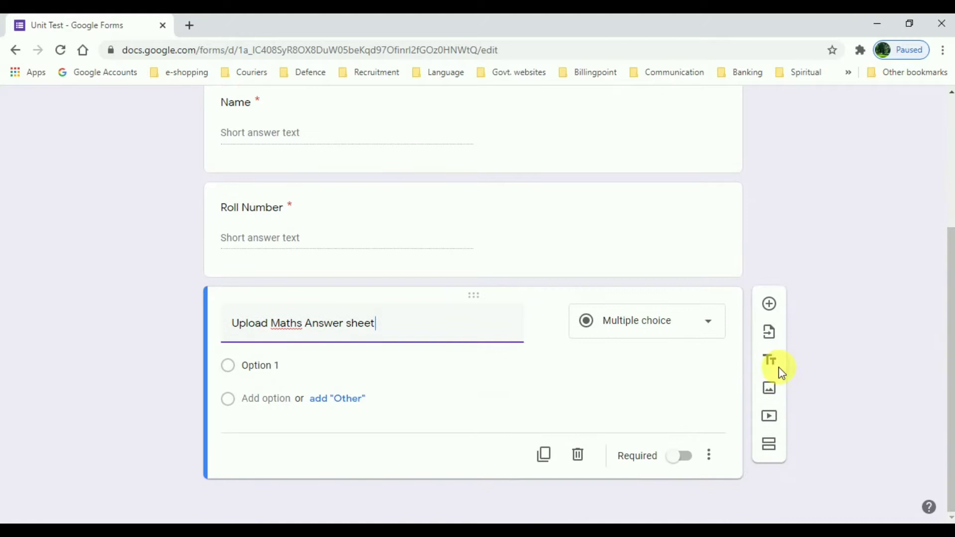
Make 'Upload Maths Answer sheet' a PDF-only file-upload question and duplicate it.
left_click(714, 327)
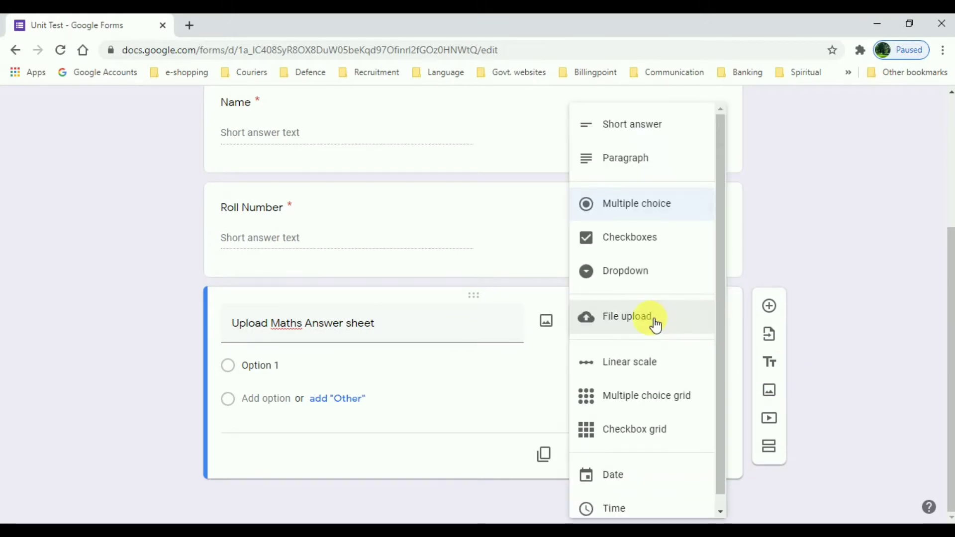
left_click(656, 324)
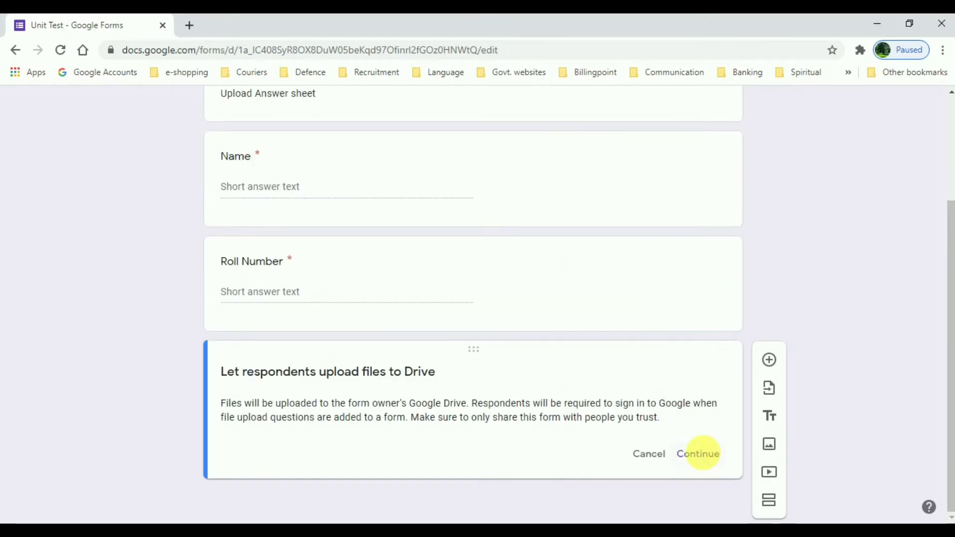
left_click(698, 454)
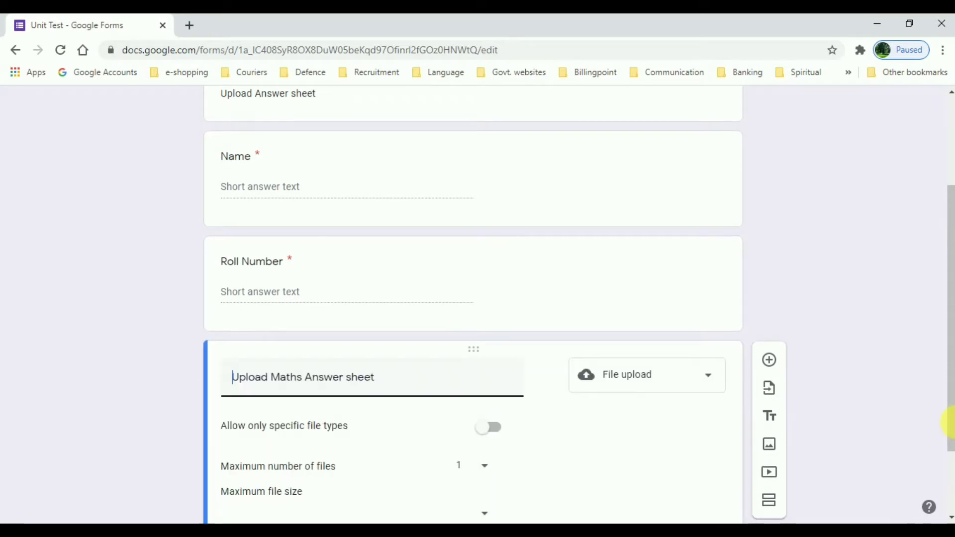
scroll(504, 335, "down", 1)
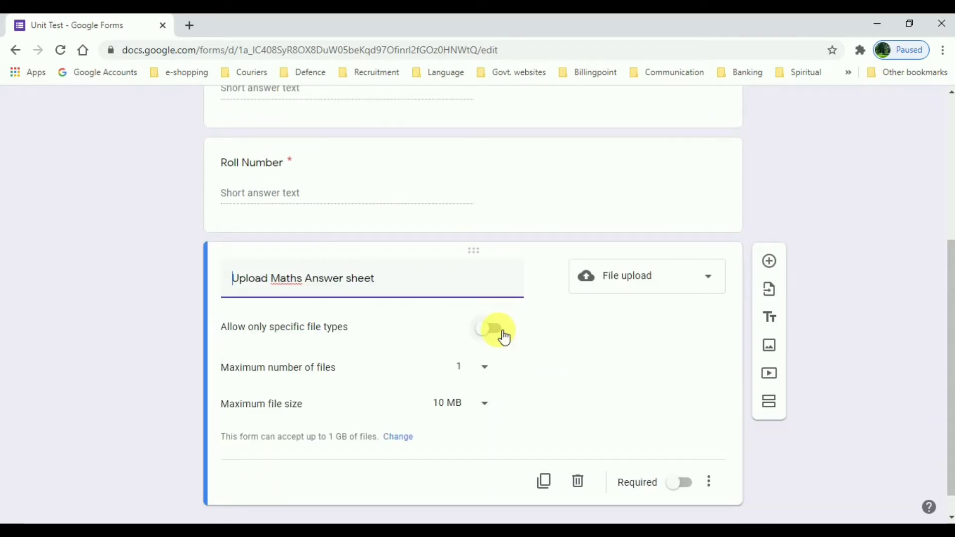
left_click(493, 330)
left_click(232, 397)
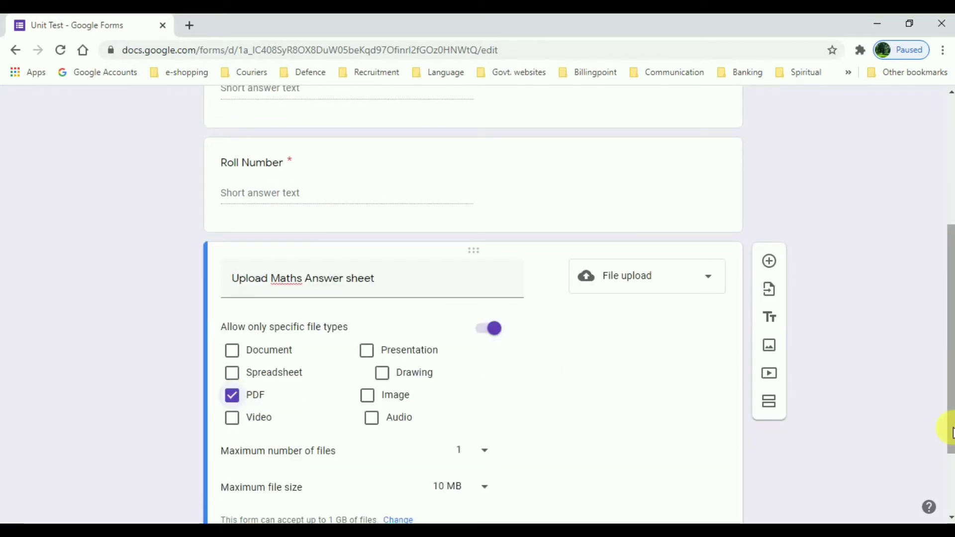
left_click_drag(949, 427, 949, 462)
left_click(544, 457)
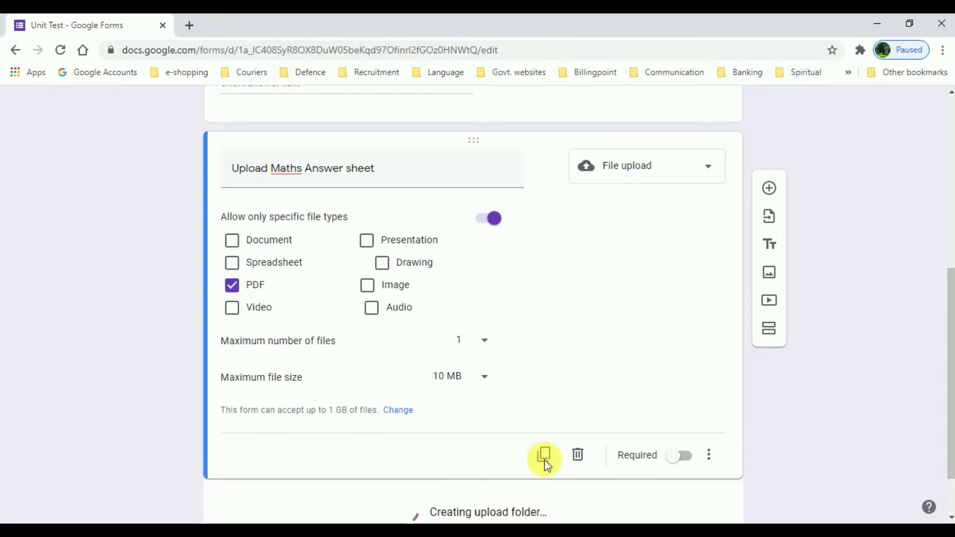
Retitle the duplicated upload questions for Chemistry, Physics, Tamil and English.
double_click(283, 263)
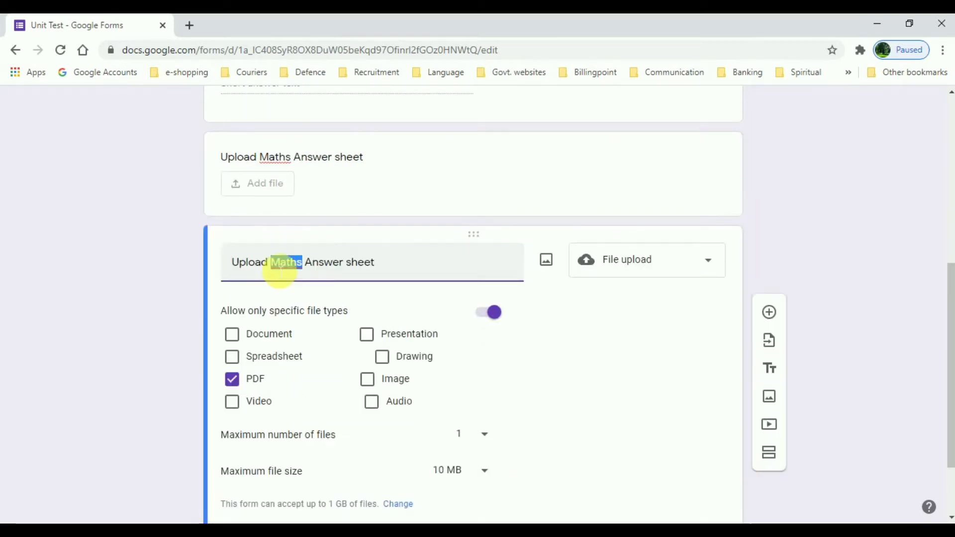
type("Che")
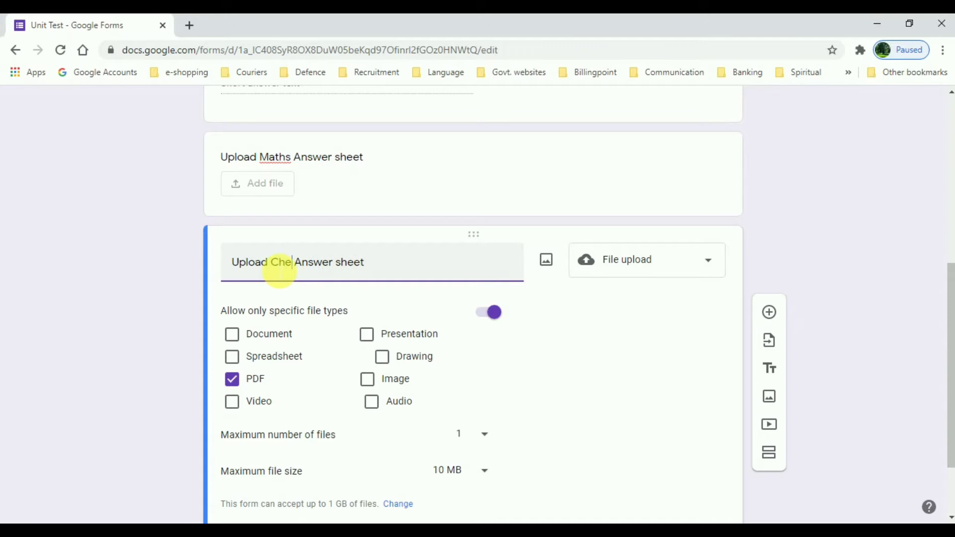
type("mistr")
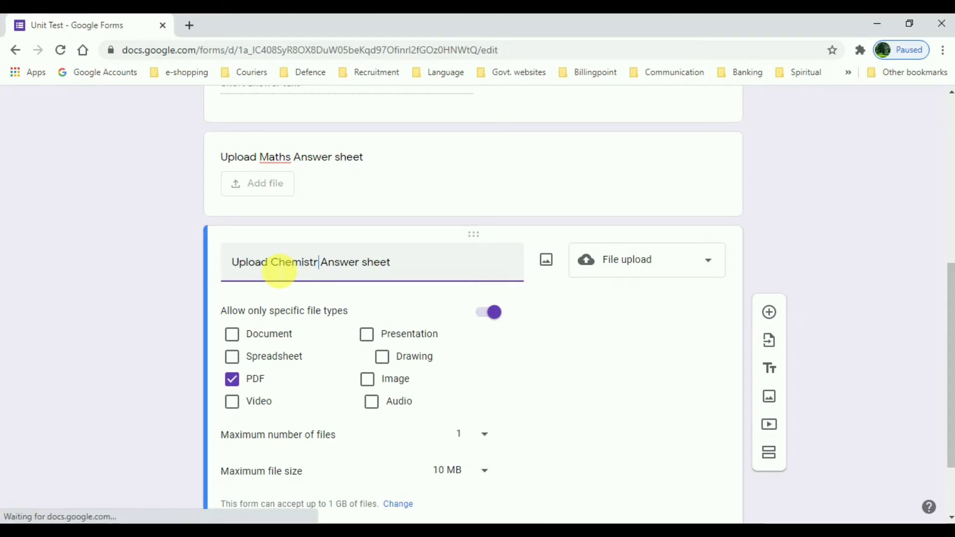
type("y")
scroll(553, 464, "down", 1)
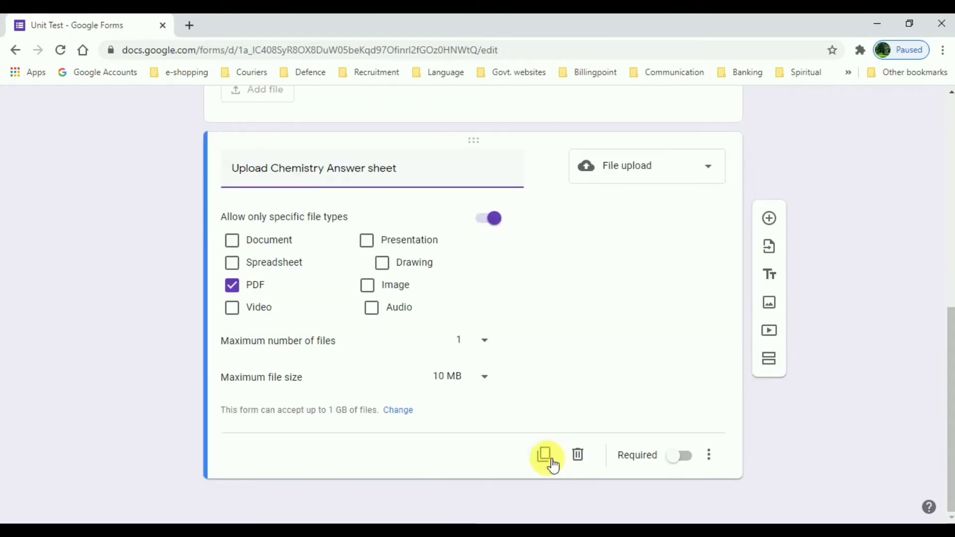
left_click(545, 456)
double_click(287, 262)
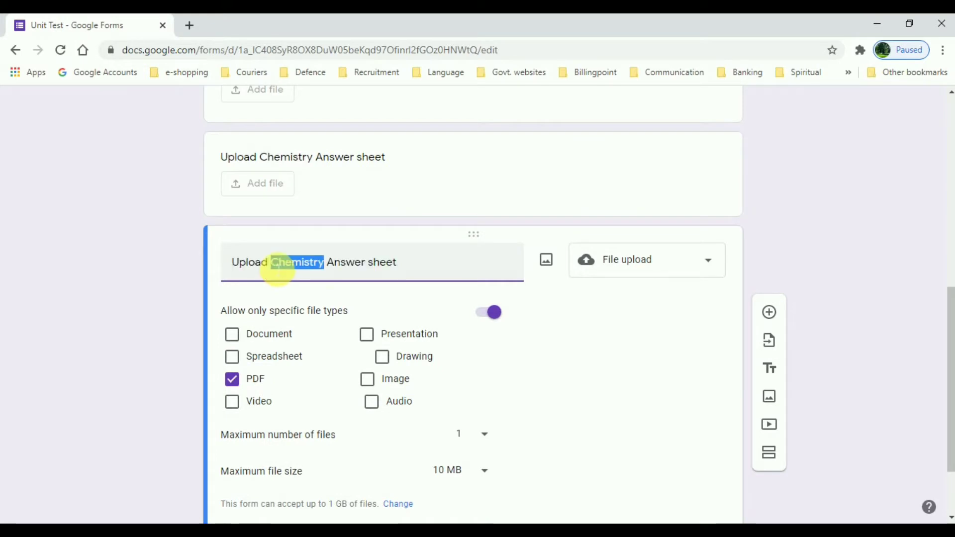
type("Physics")
scroll(544, 454, "down", 1)
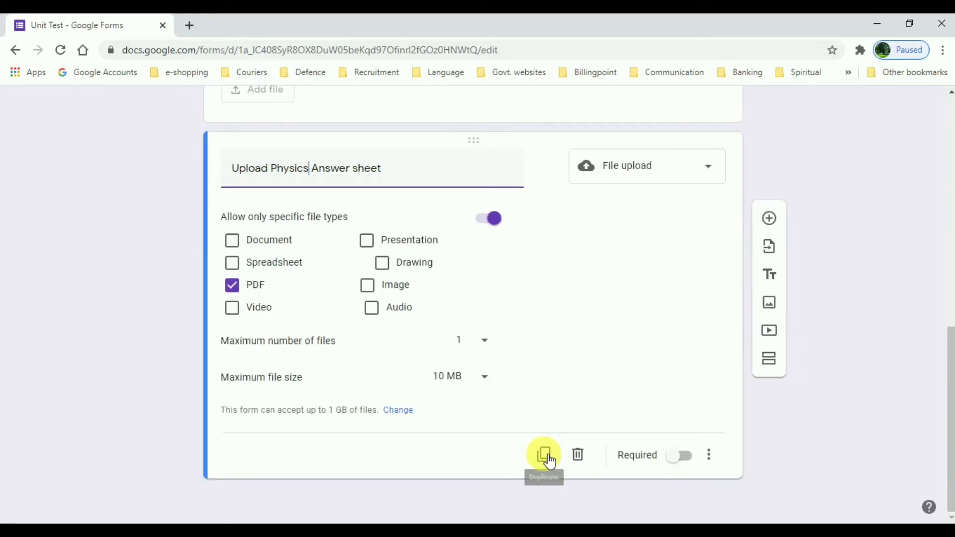
left_click(545, 455)
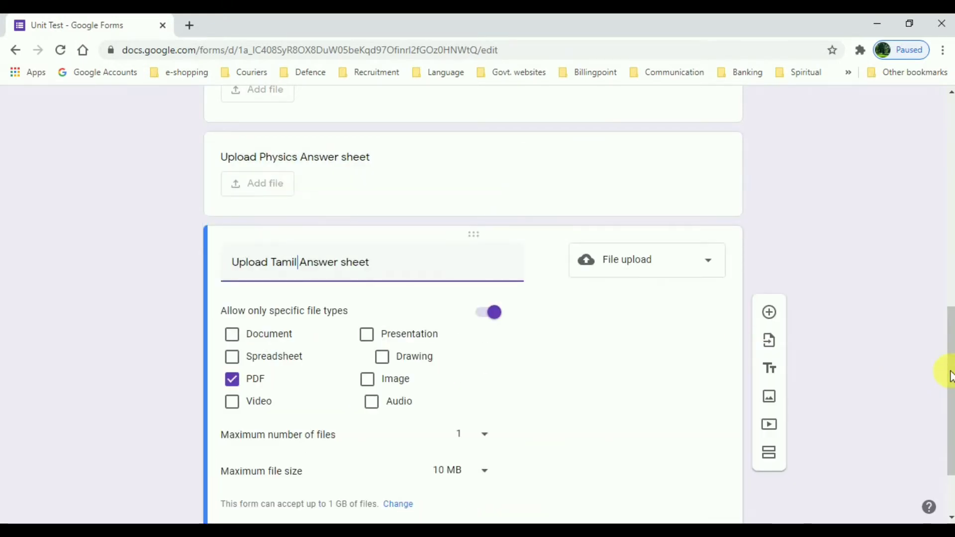
scroll(953, 376, "down", 1)
left_click(545, 455)
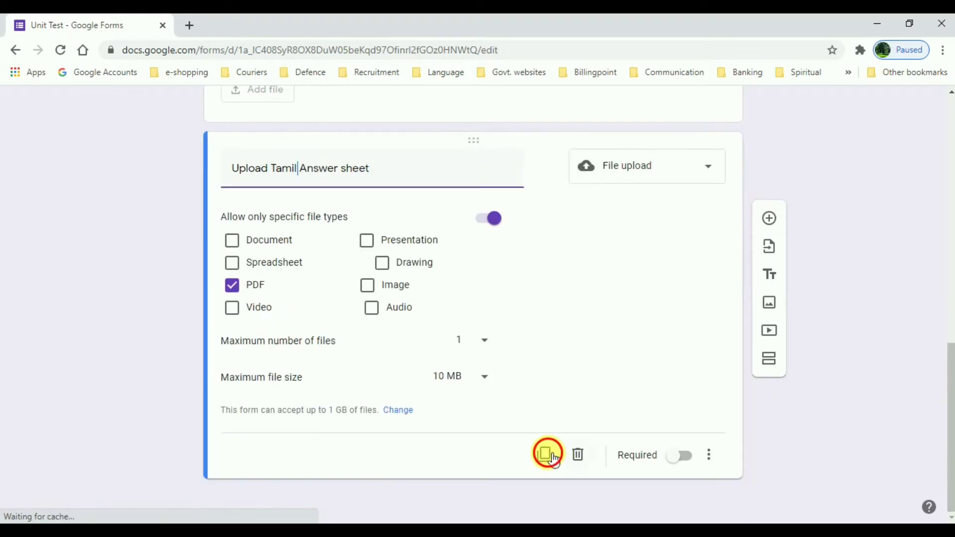
scroll(952, 373, "up", 1)
scroll(949, 322, "up", 1)
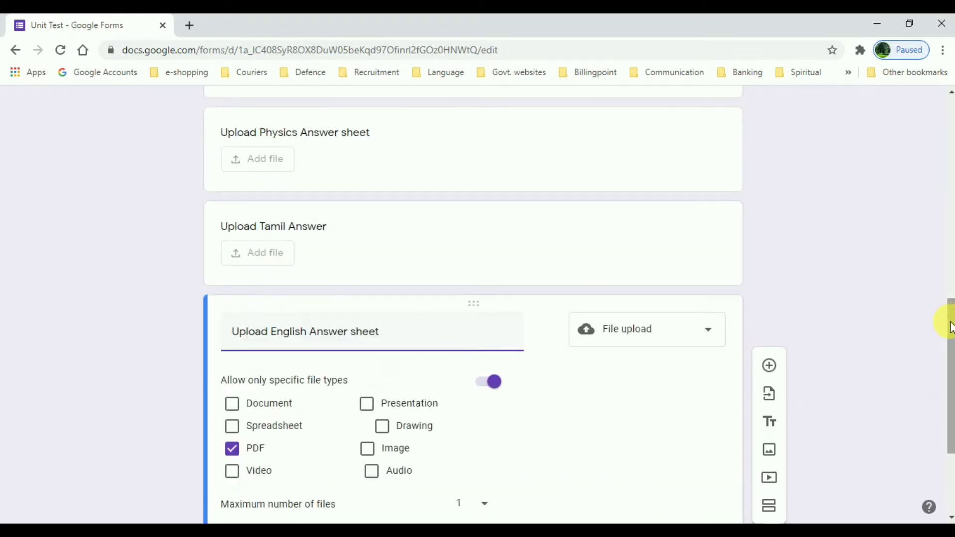
scroll(937, 165, "up", 10)
scroll(941, 132, "up", 1)
scroll(945, 112, "up", 1)
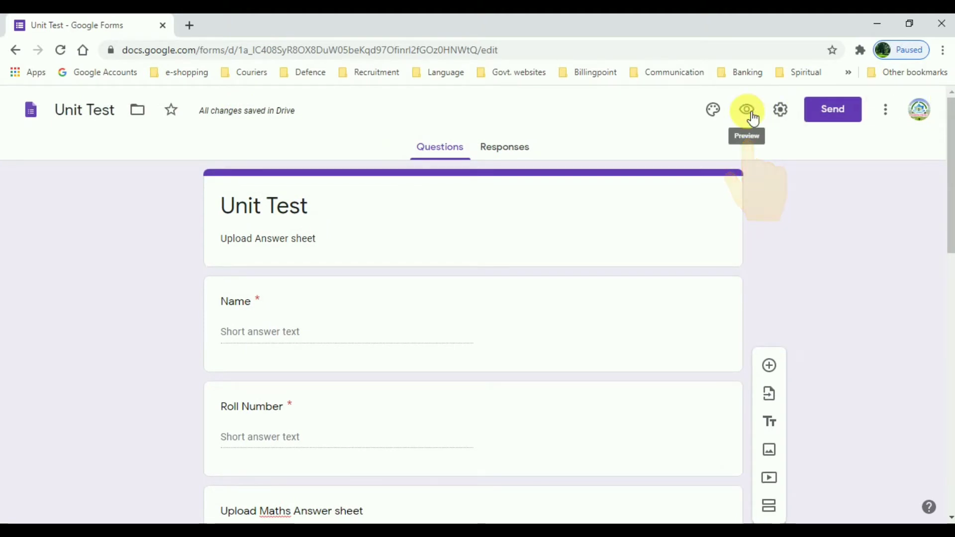
Preview the Unit Test form in a new tab, then return to the editor tab.
left_click(748, 112)
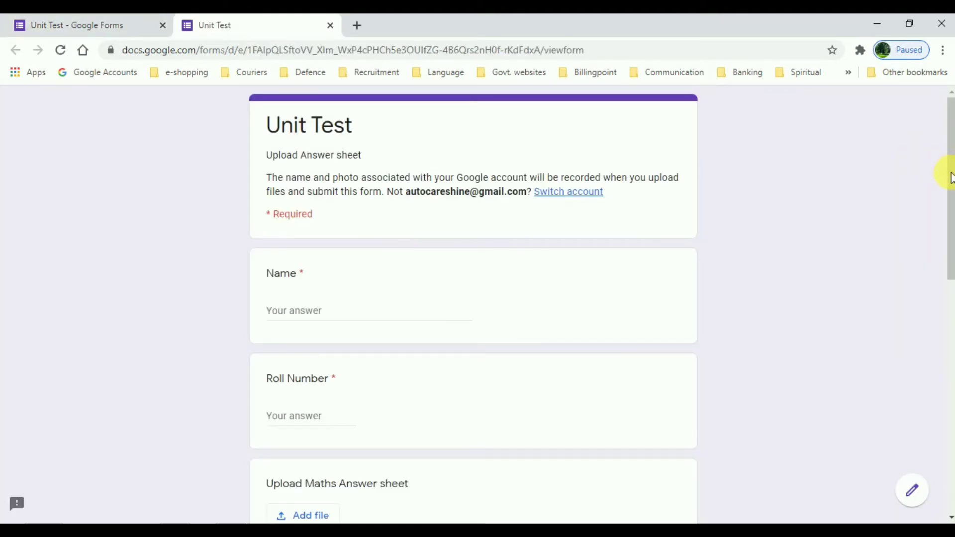
mouse_move(951, 178)
left_mouse_down()
mouse_move(952, 386)
mouse_move(952, 171)
left_mouse_up()
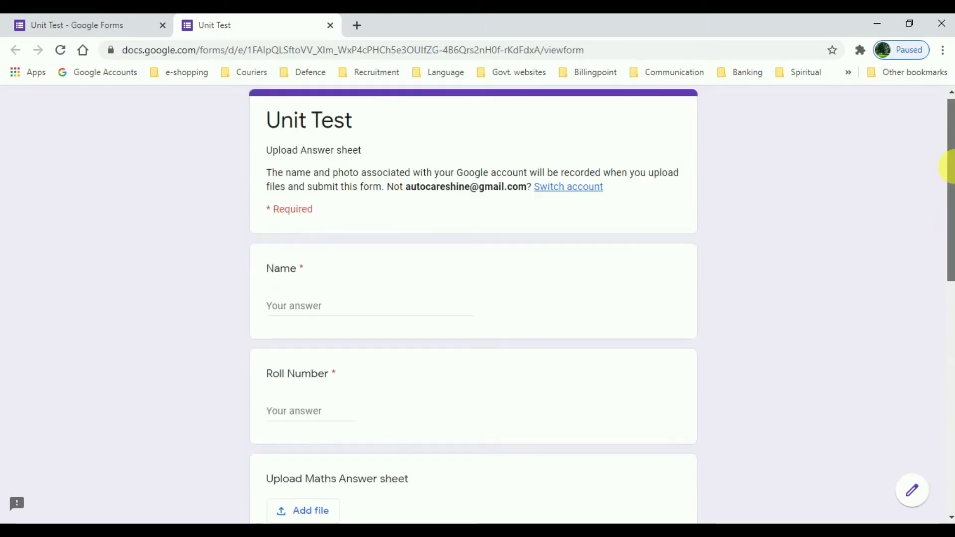
left_click(77, 29)
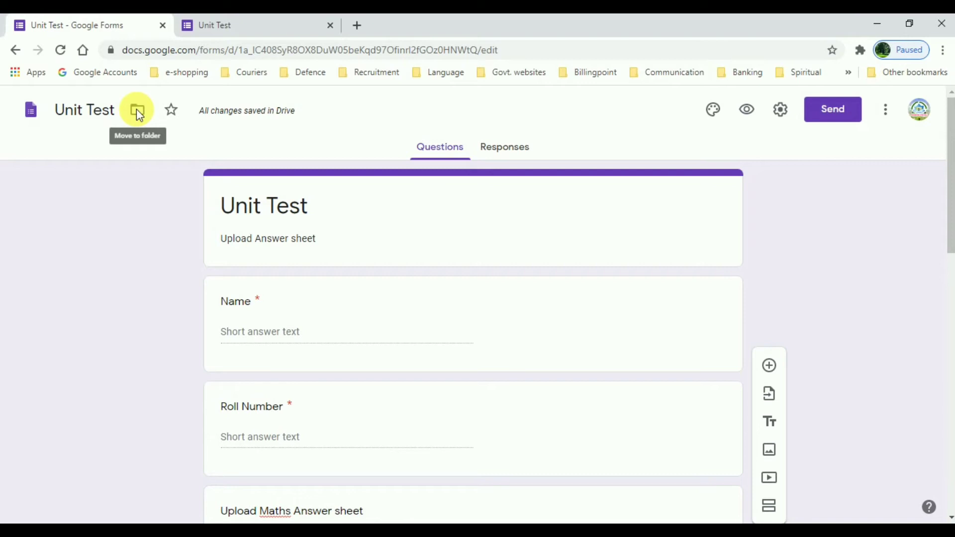
Move the form into a new Drive folder named 'Unit Test' and view it there.
left_click(136, 109)
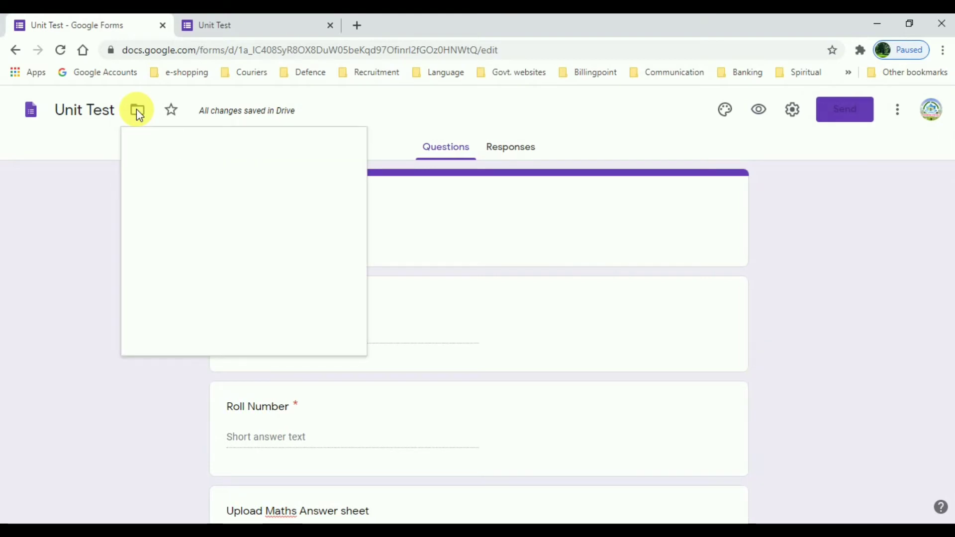
left_click(149, 330)
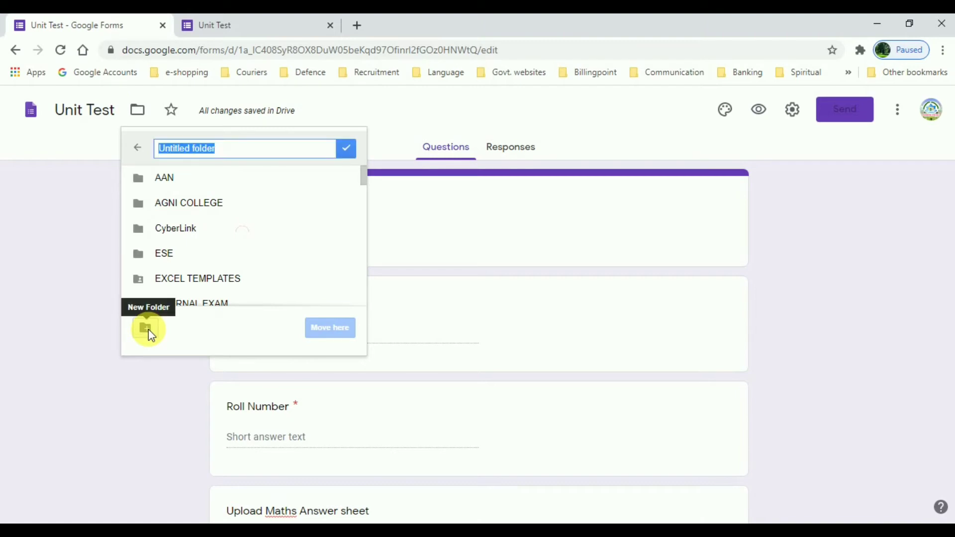
type("Un")
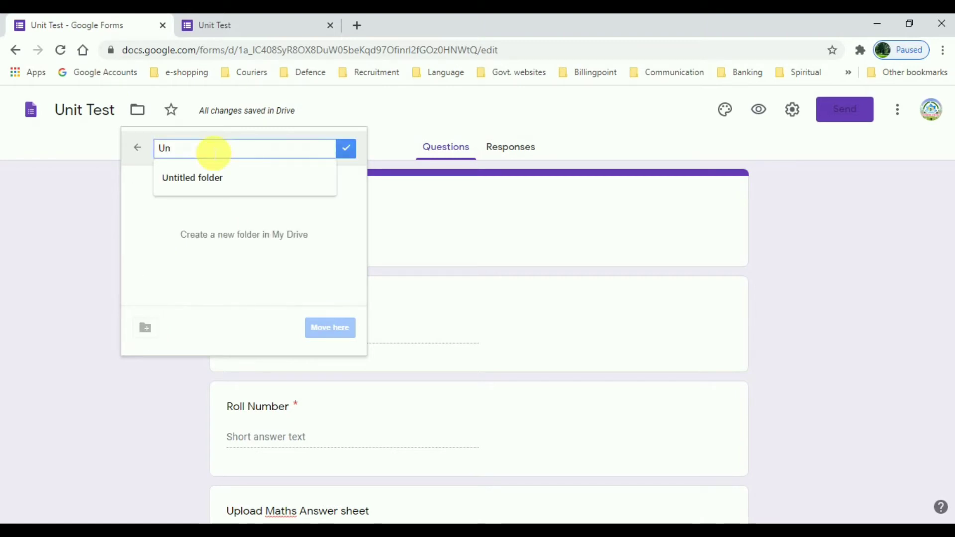
type("it Test")
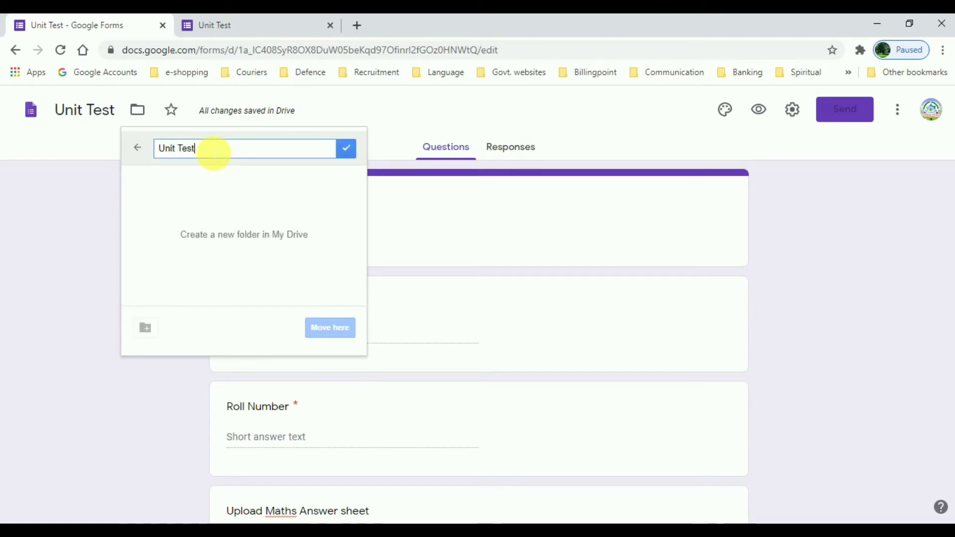
left_click(347, 150)
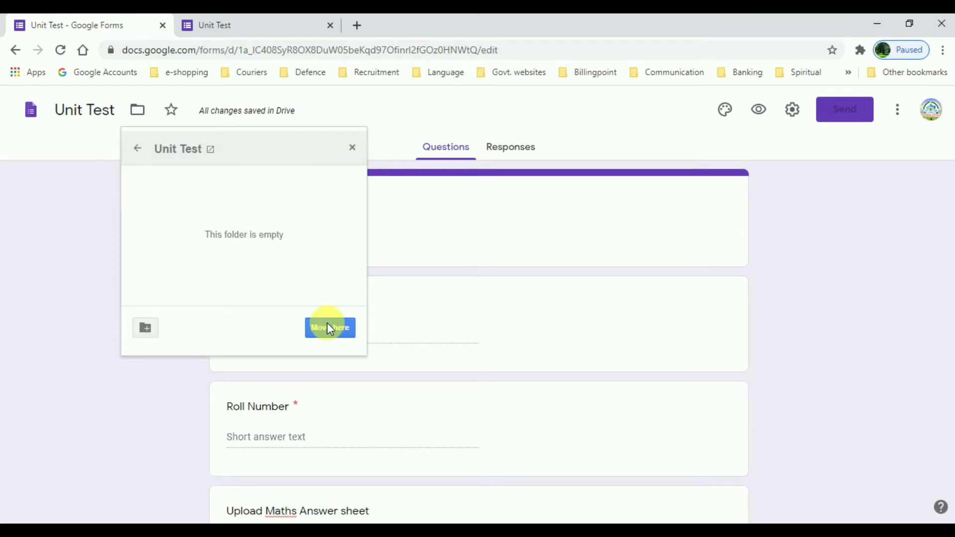
left_click(332, 329)
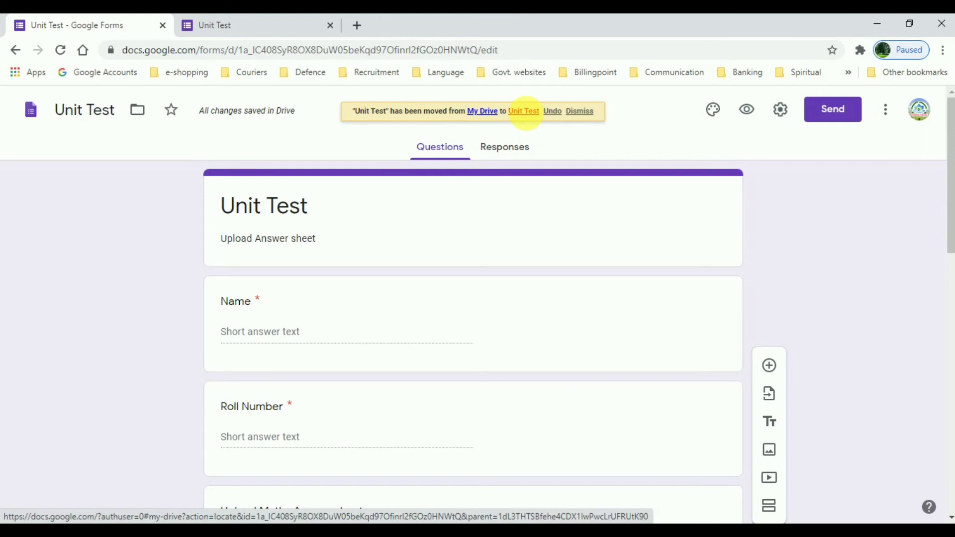
left_click(523, 111)
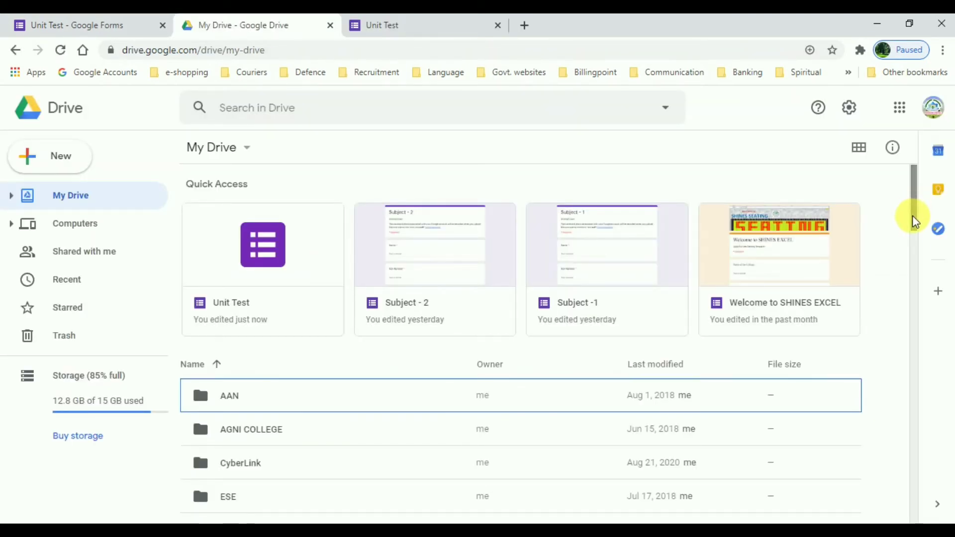
left_click_drag(916, 222, 917, 281)
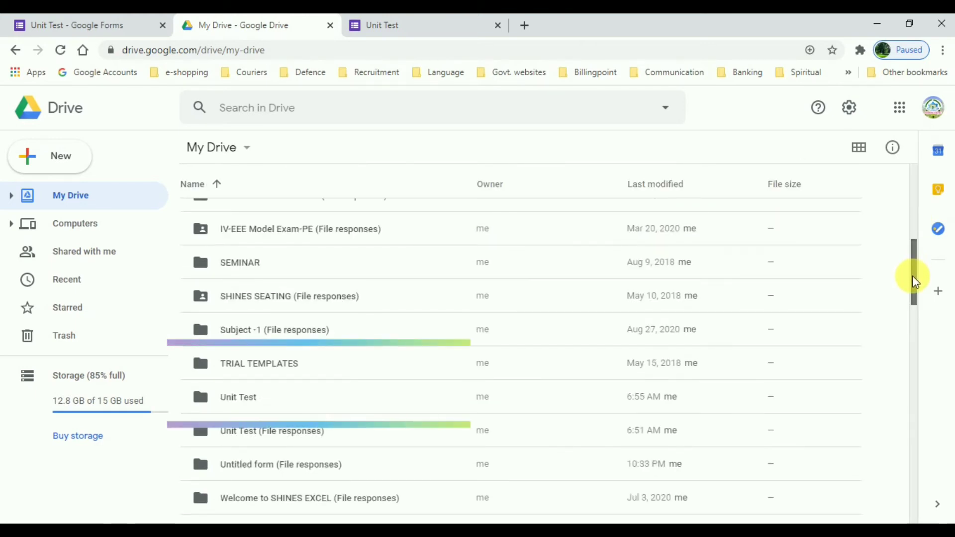
scroll(508, 346, "down", 1)
Open the 'Unit Test (File responses)' folder in Google Drive.
left_click(233, 404)
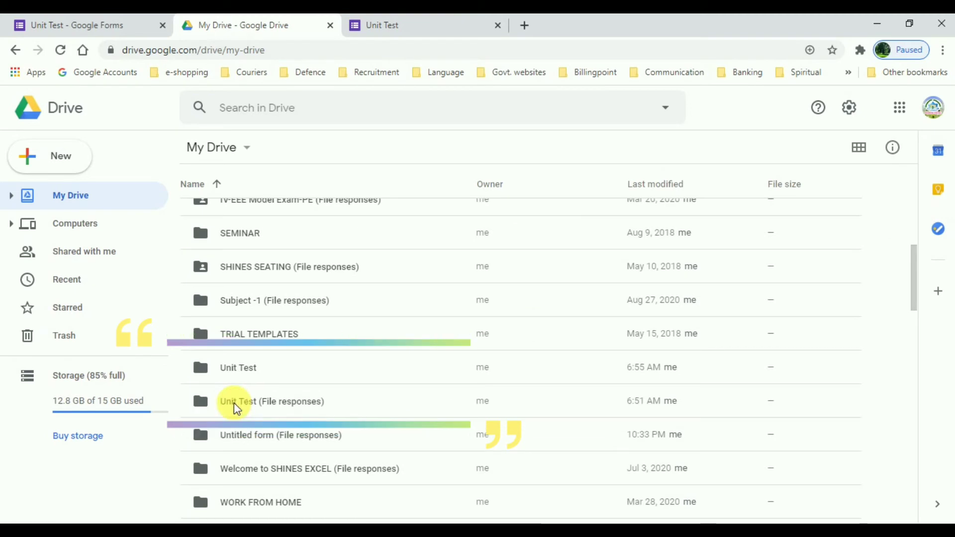
double_click(233, 407)
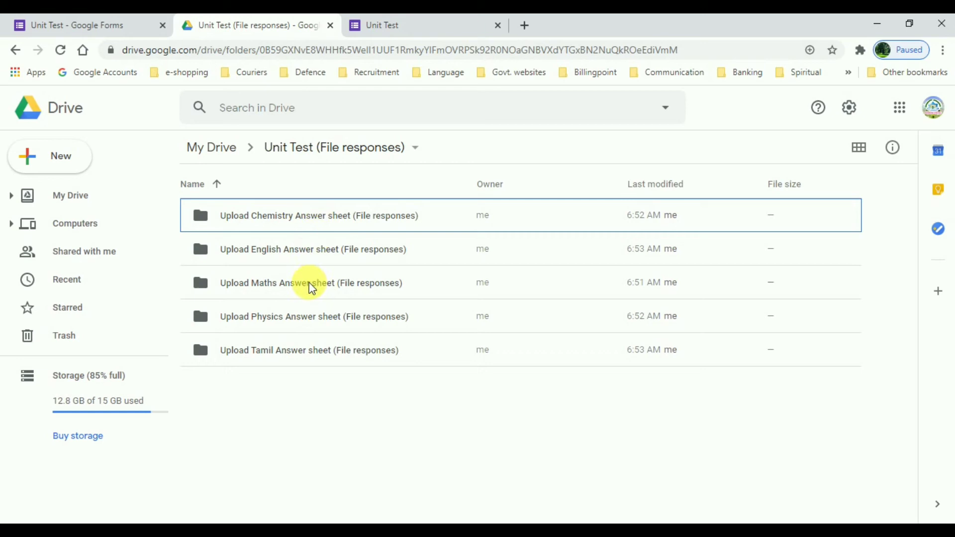
Share the 'Upload Chemistry Answer sheet' folder with the chemistry staff email.
left_click(292, 220)
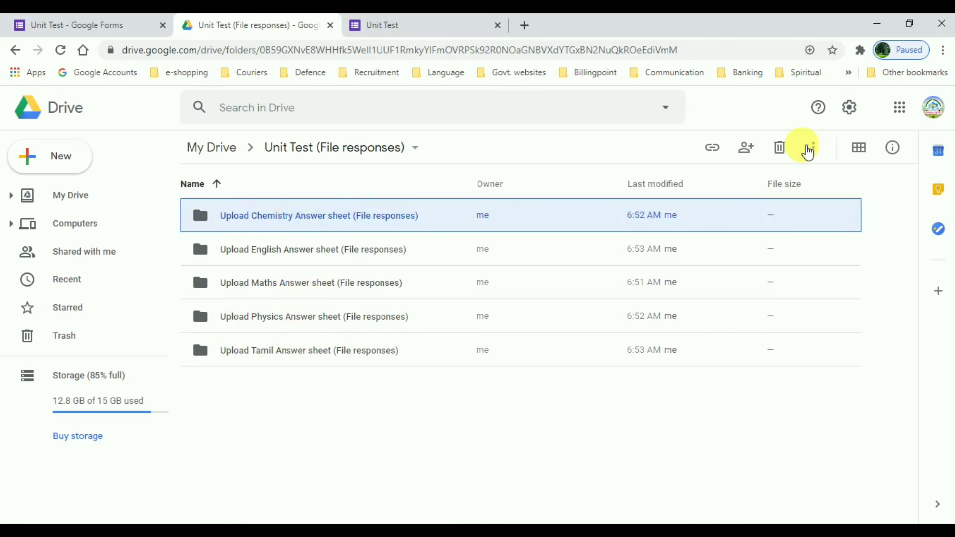
left_click(746, 148)
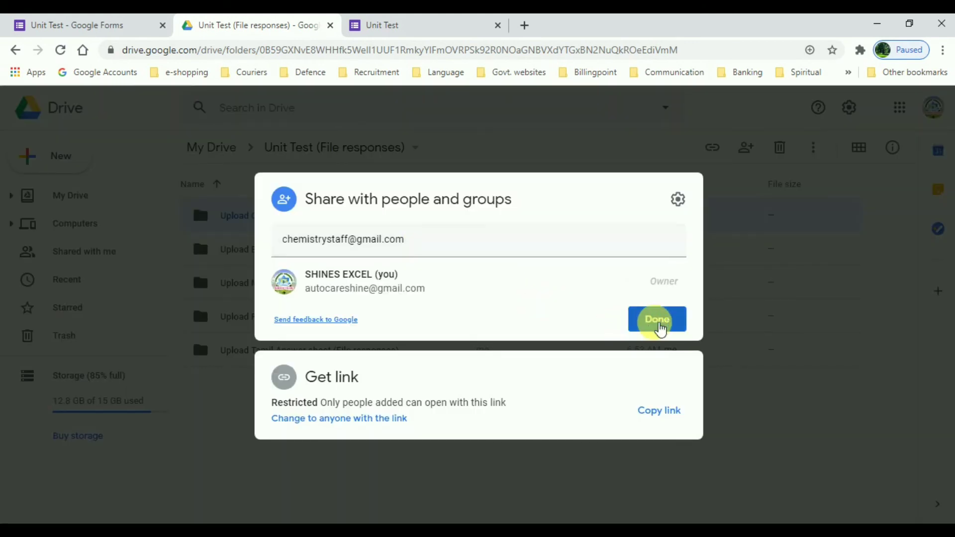
left_click(660, 329)
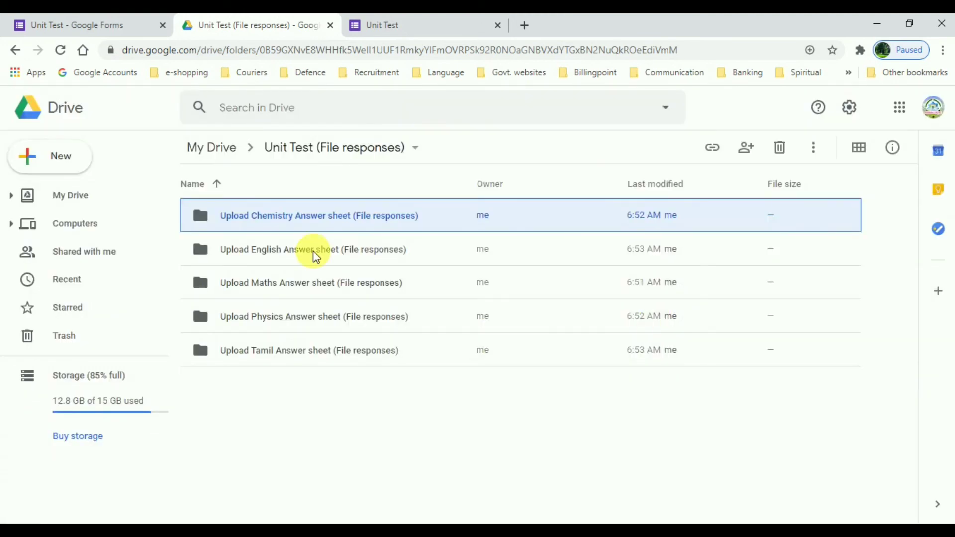
Share the 'Upload English Answer sheet' folder with the English staff email.
left_click(314, 256)
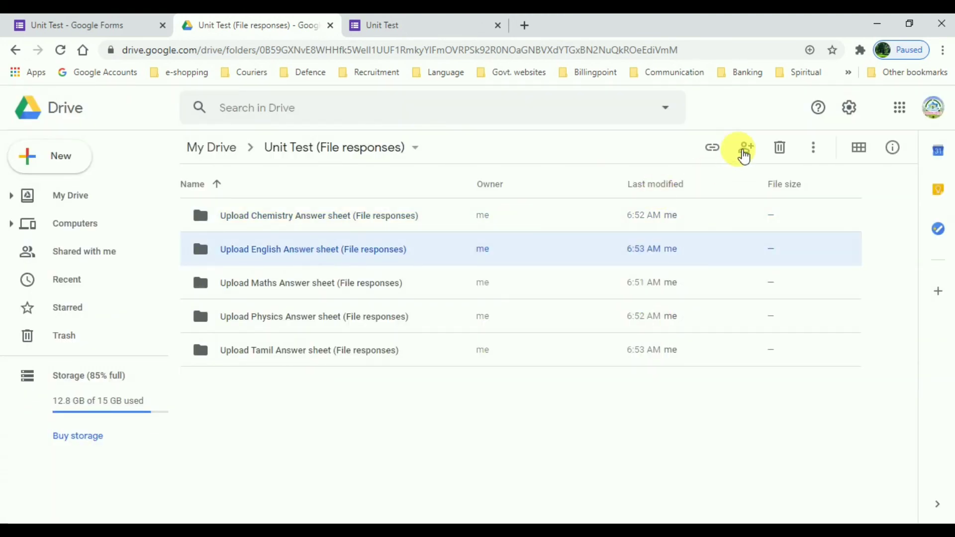
left_click(749, 154)
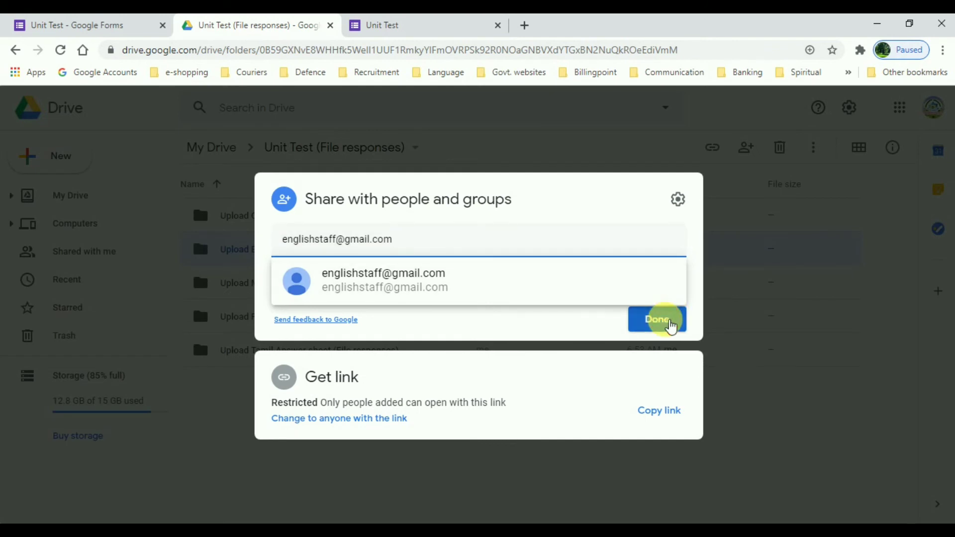
left_click(658, 320)
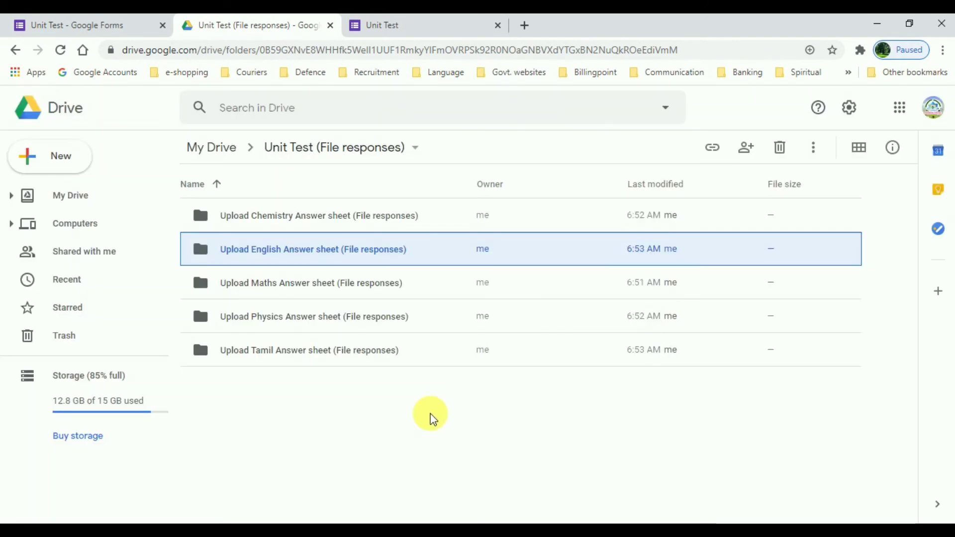